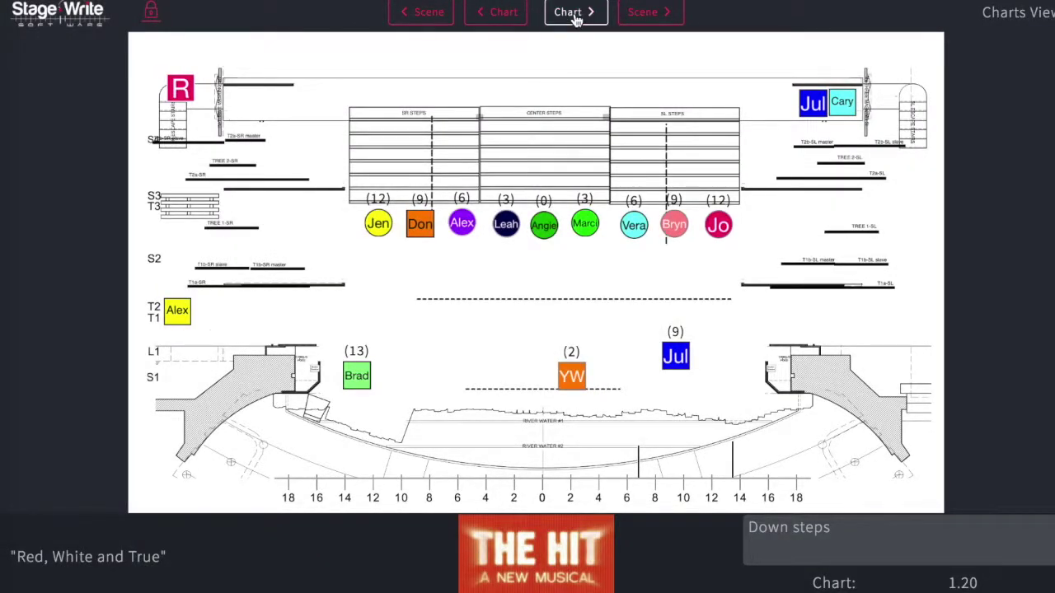
Advance forward through the charts of the "Red, White and True" scene from chart 1.20
click(576, 20)
click(575, 20)
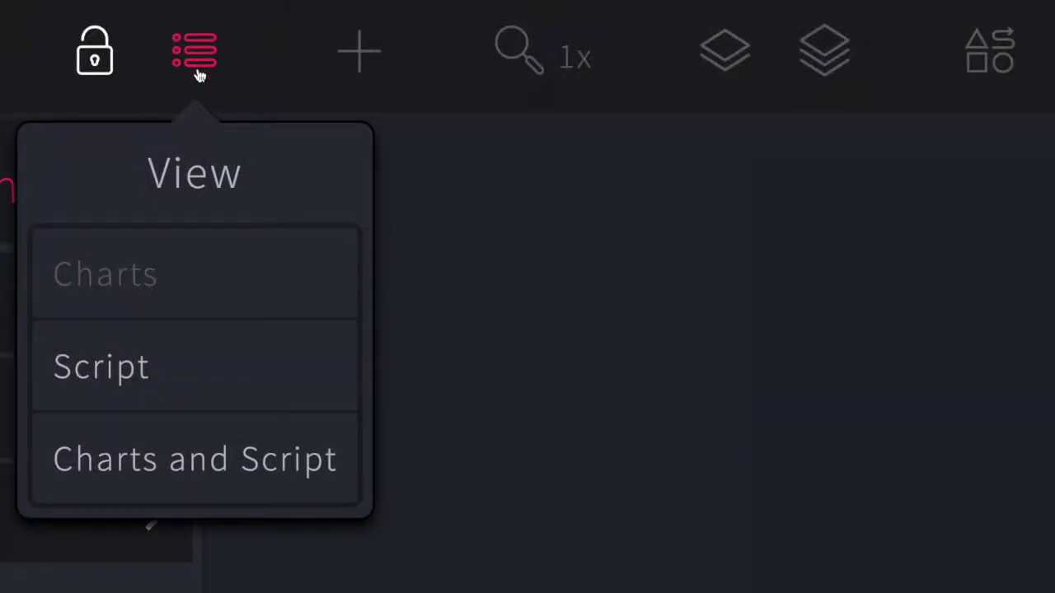
Switch to the Script view and add line cues in the script's right margin, starting at "earth?" and continuing through the dialogue below on page 10
click(167, 368)
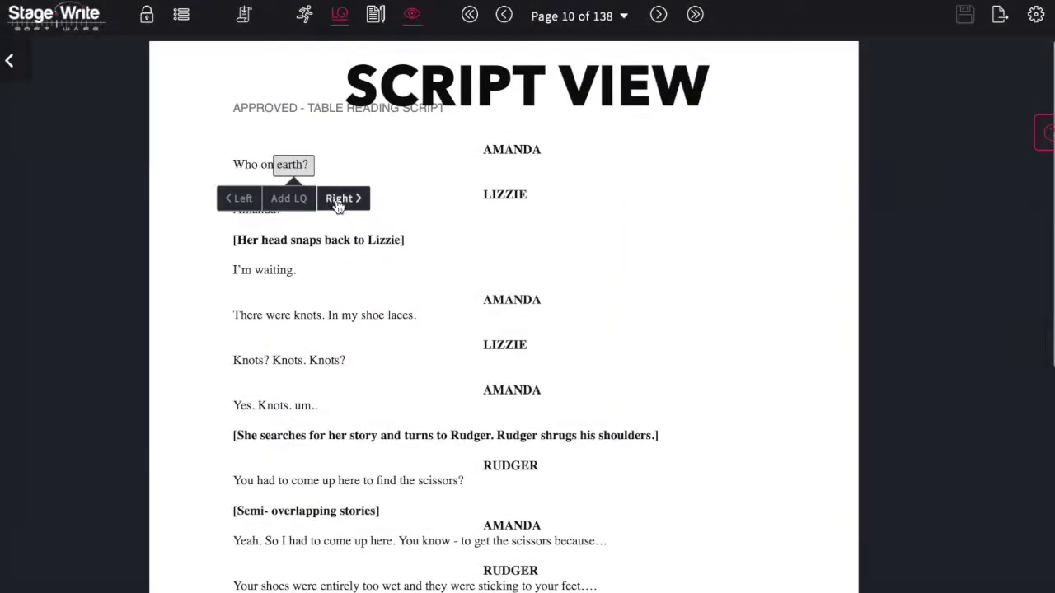
click(339, 200)
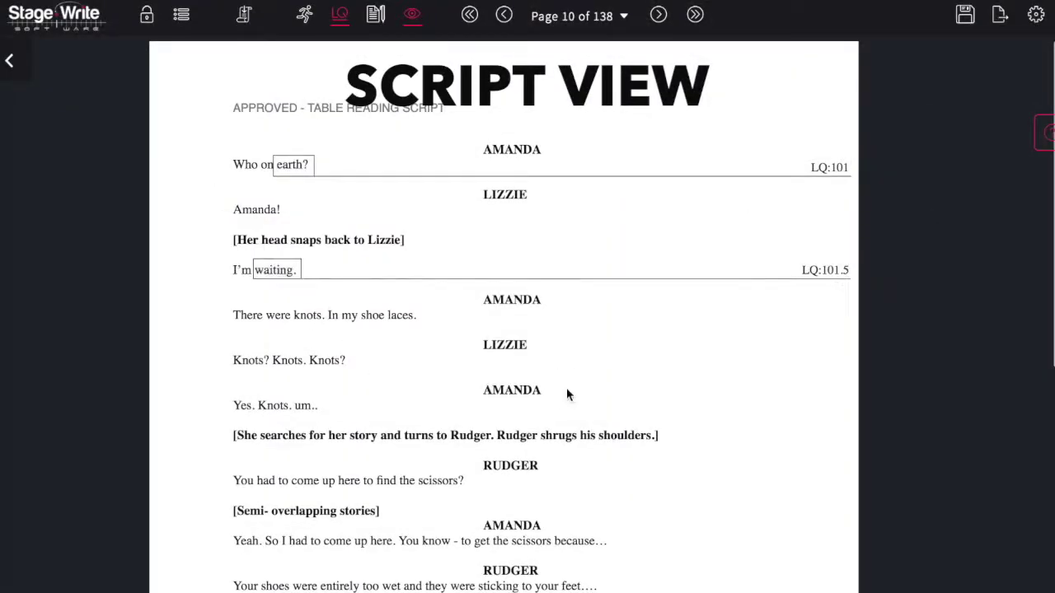
click(287, 360)
click(283, 391)
click(305, 406)
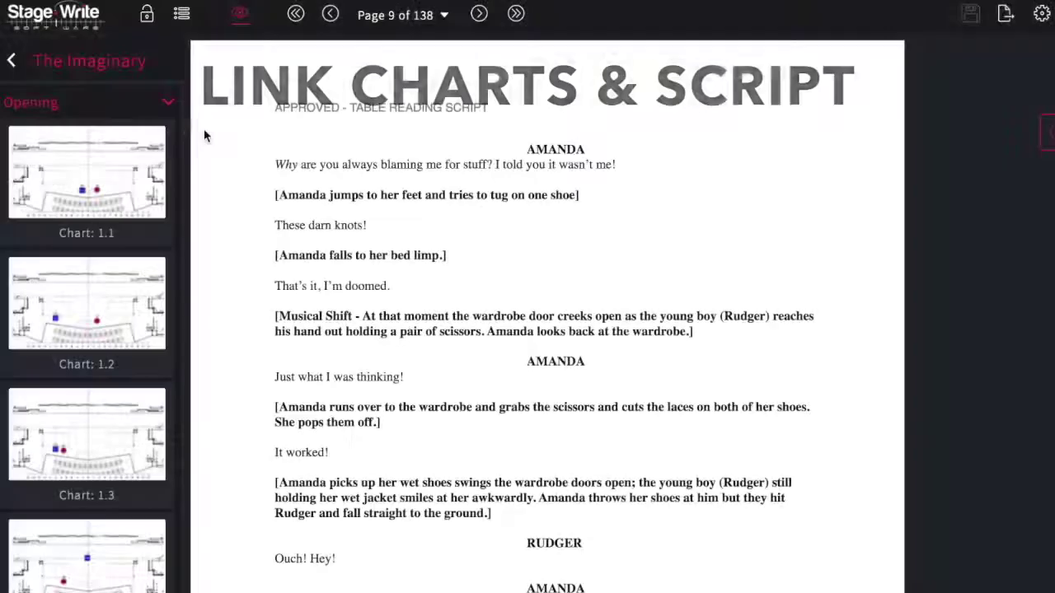
Link Chart 1.1 to the first passage of script page 9 and Chart 1.2 to the passage around "Just what I was thinking!"
drag(205, 132, 235, 307)
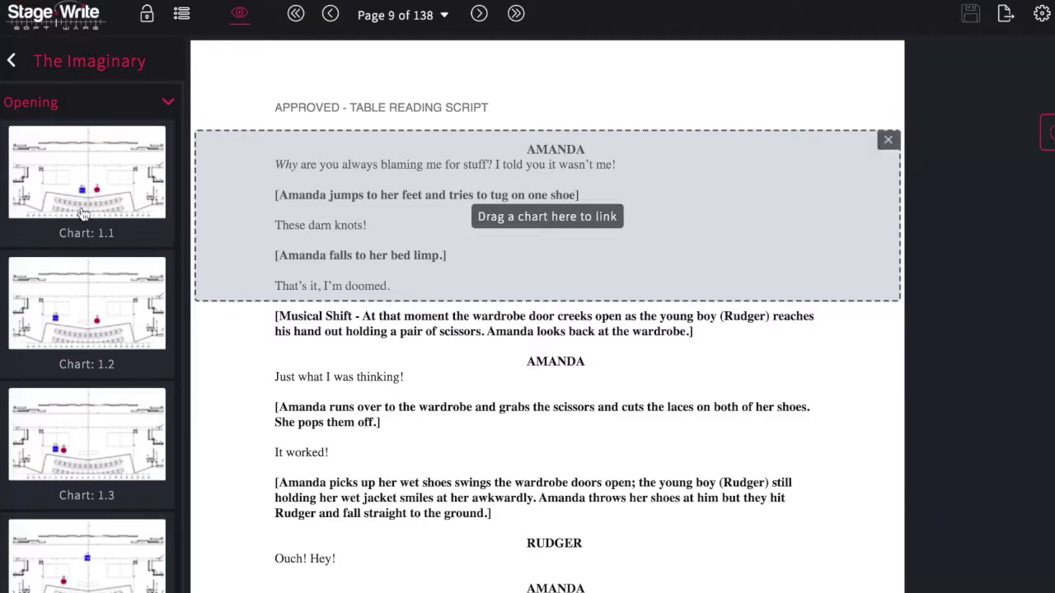
drag(75, 176, 429, 210)
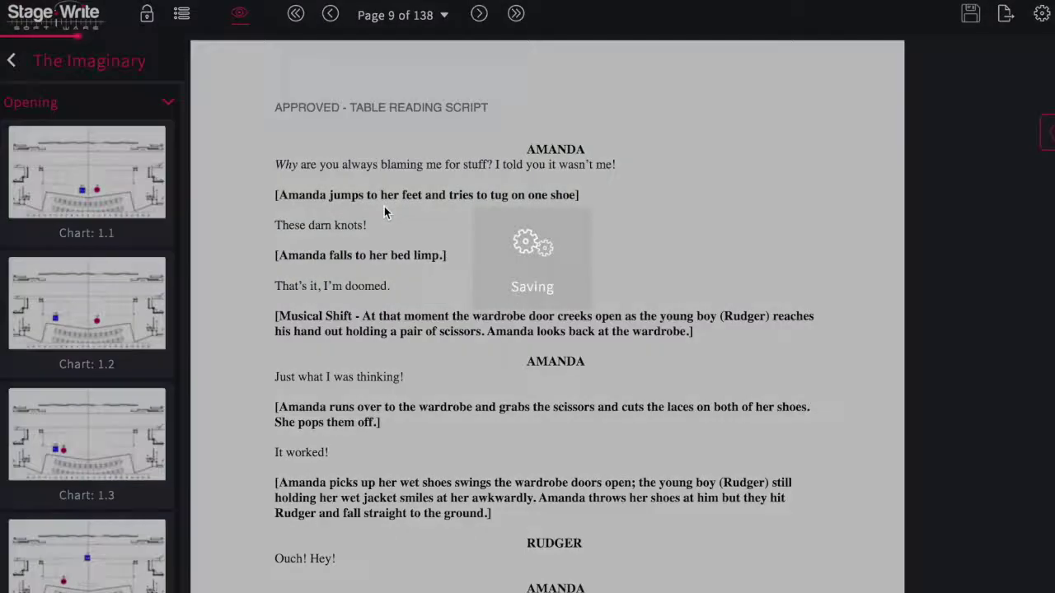
drag(220, 380, 225, 452)
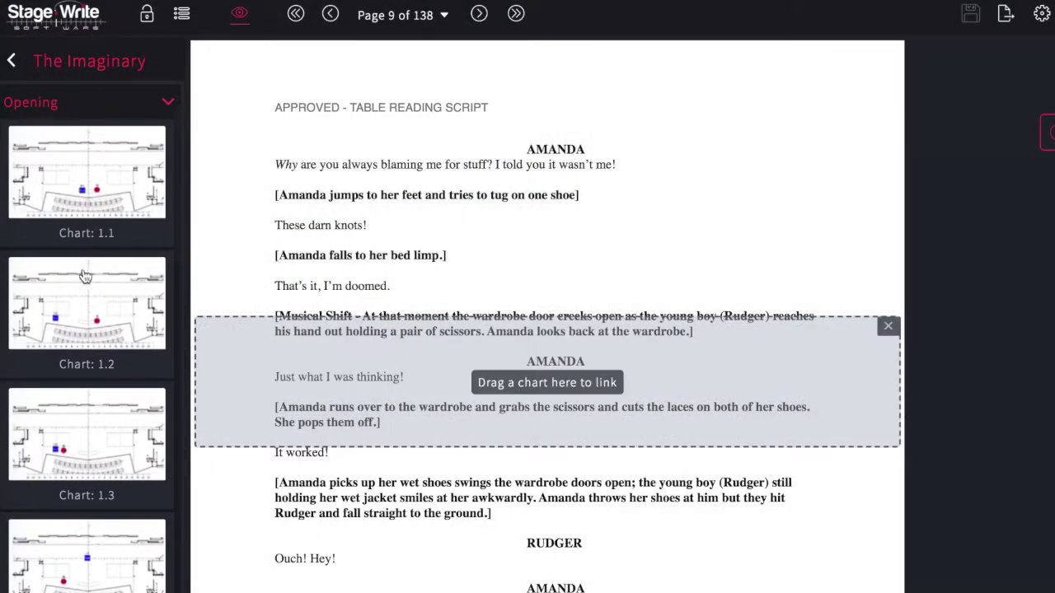
drag(81, 288, 428, 365)
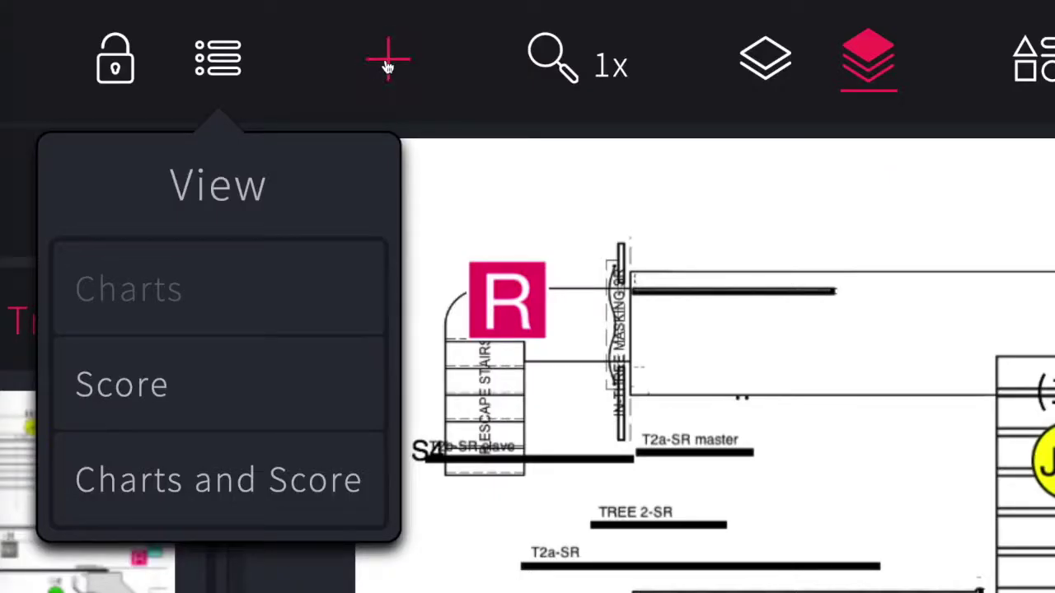
Zoom chart 1.21 to 3x, look across to its stage-left side, and return the zoom to 1x
click(387, 64)
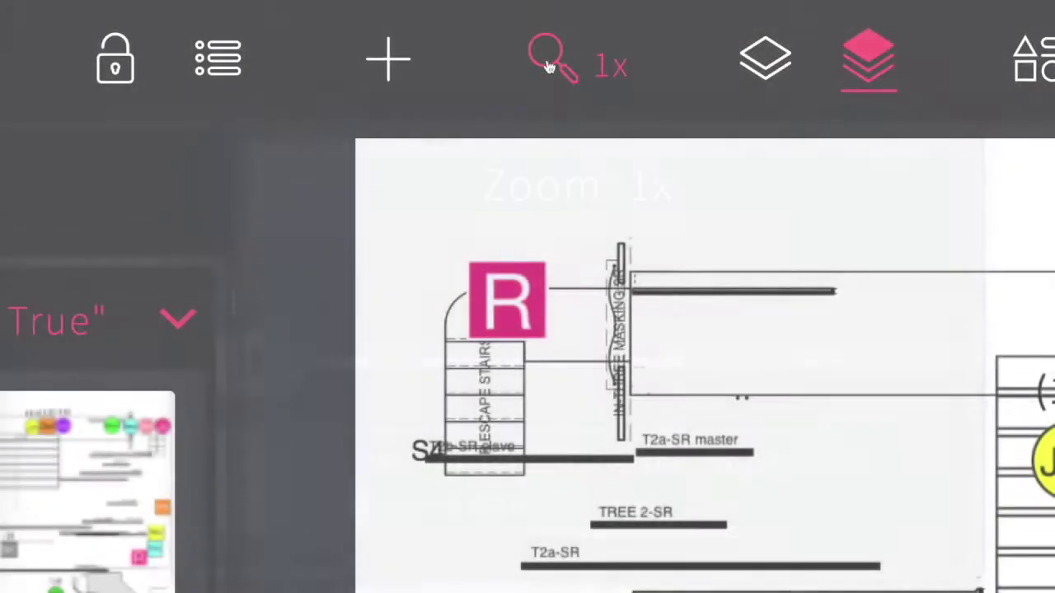
click(548, 66)
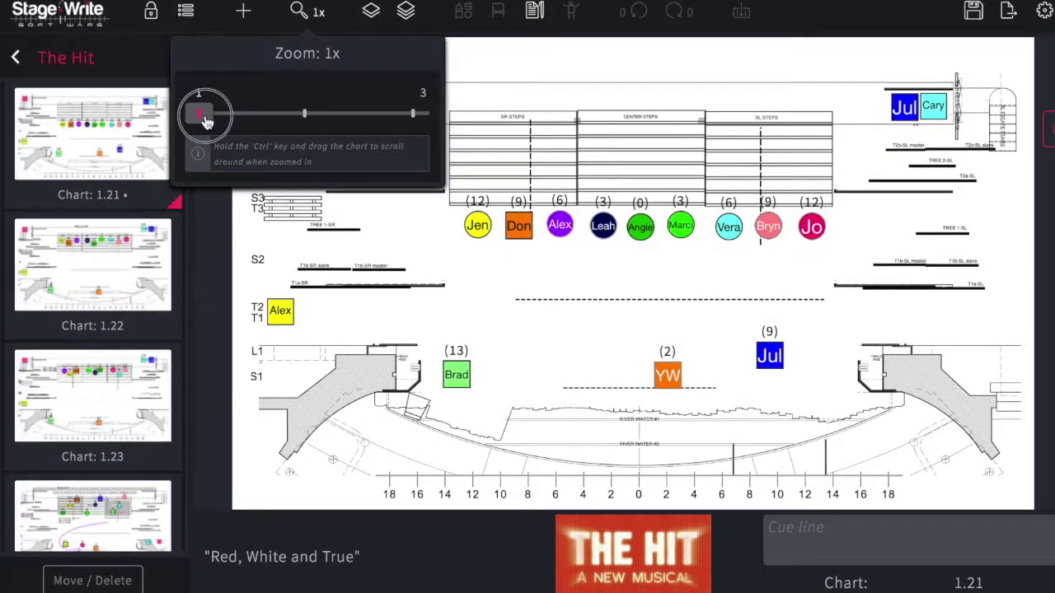
drag(303, 116, 402, 118)
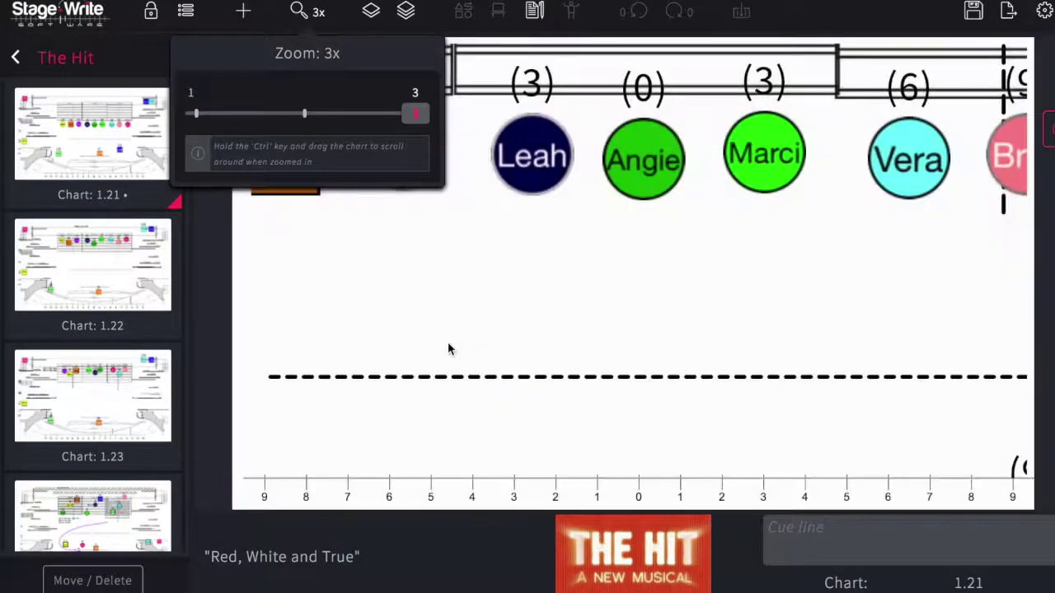
click(447, 346)
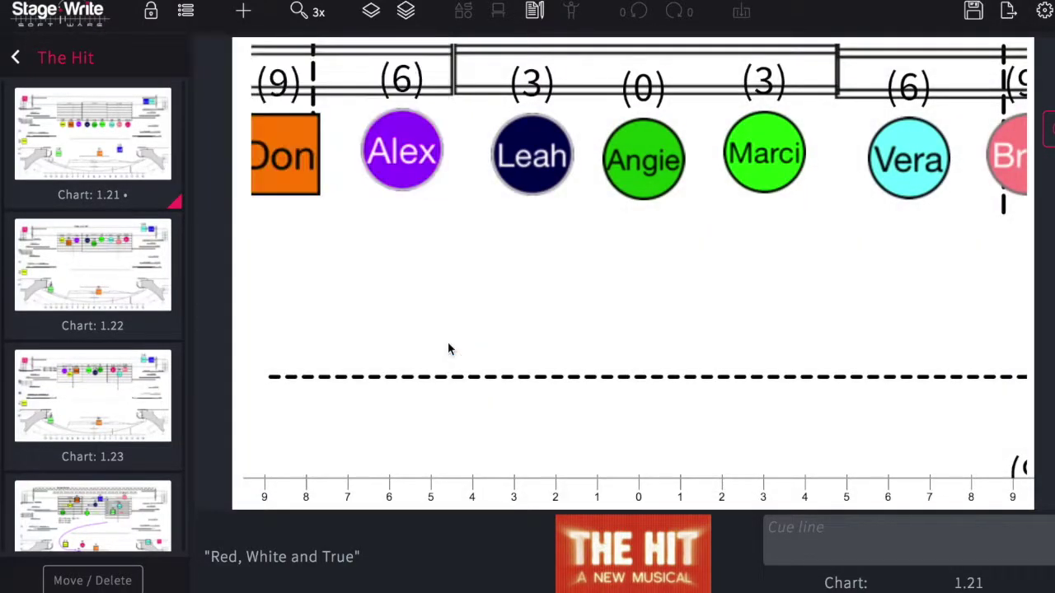
drag(448, 342, 276, 353)
drag(568, 310, 402, 312)
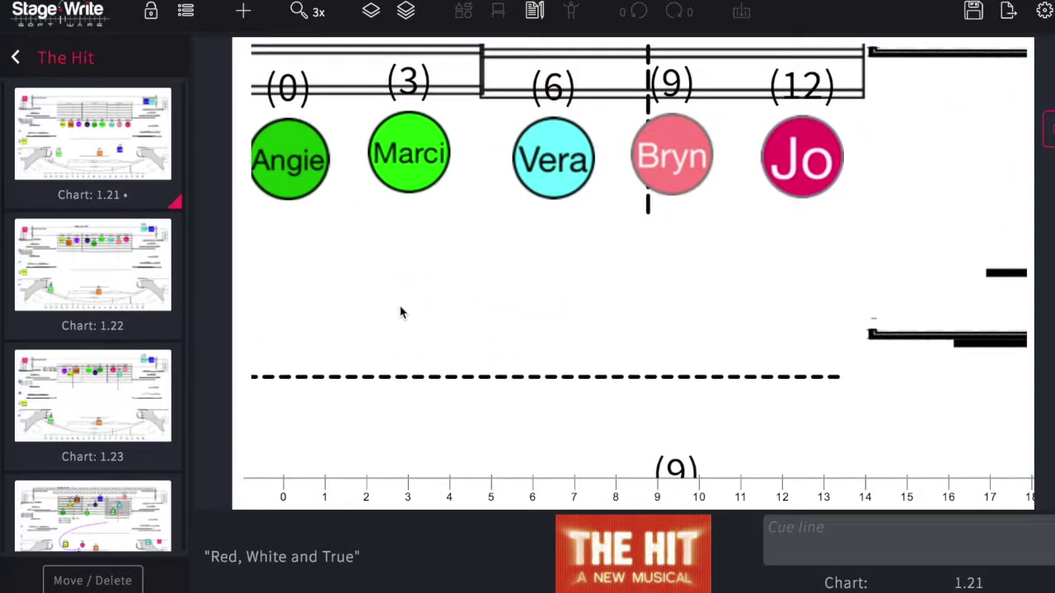
click(302, 11)
drag(421, 121, 217, 119)
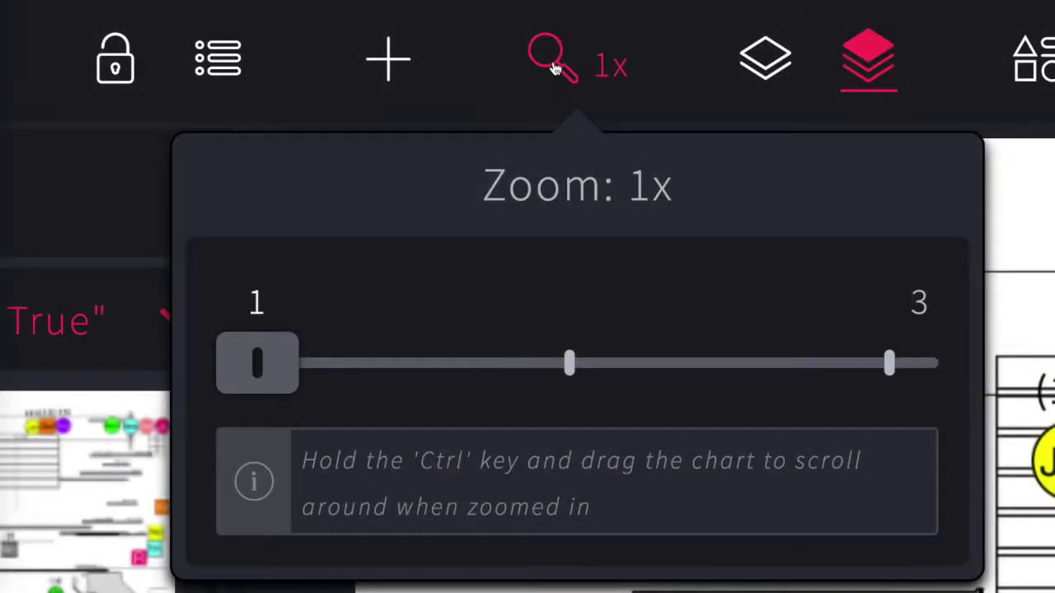
click(555, 67)
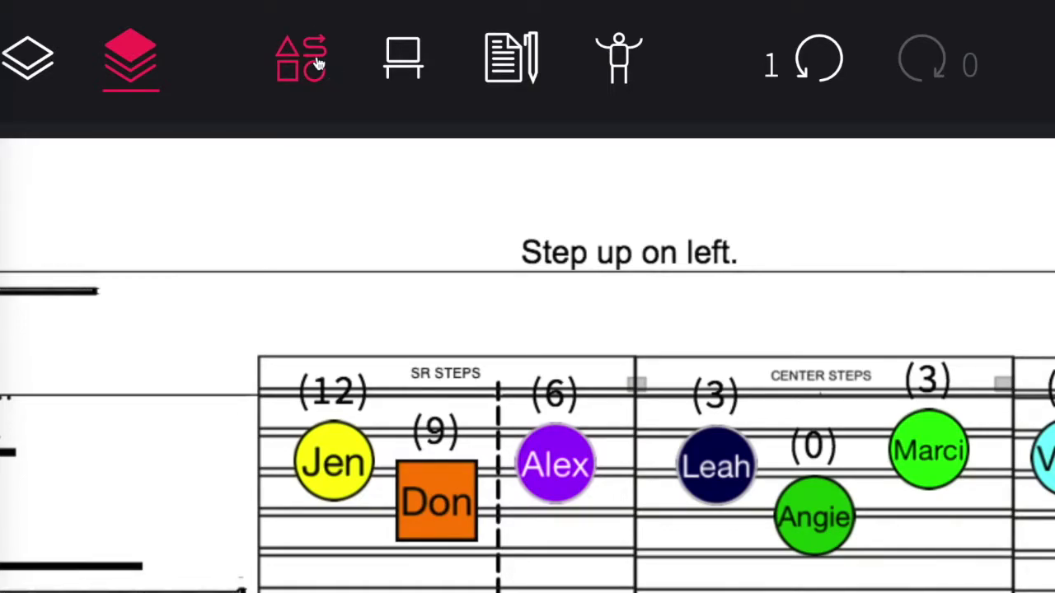
Add a square shape at center stage and a curved arrow leading from the orange square performer marker
click(318, 64)
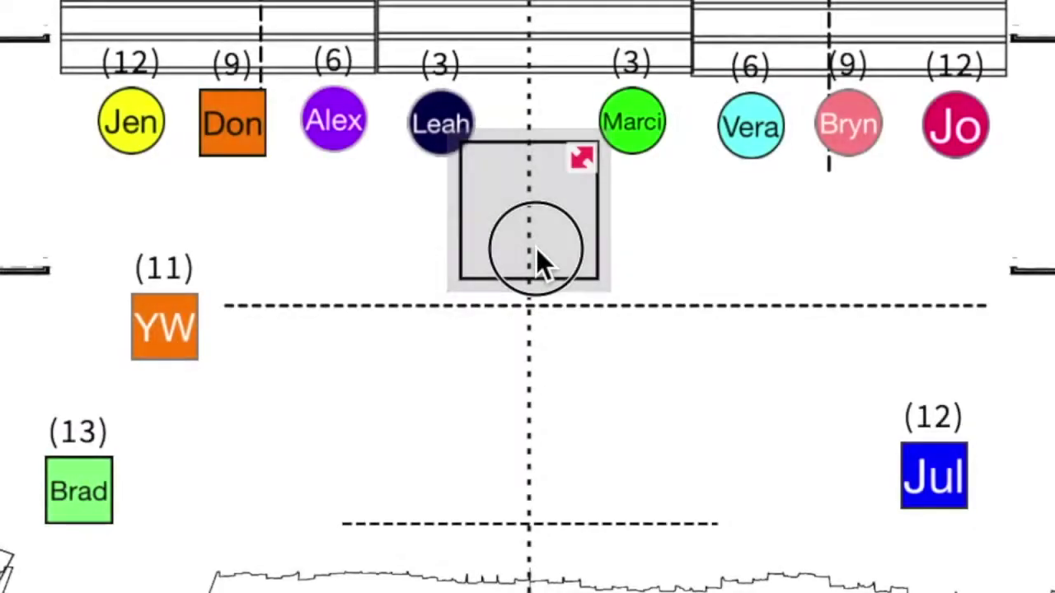
drag(536, 248, 506, 352)
click(552, 262)
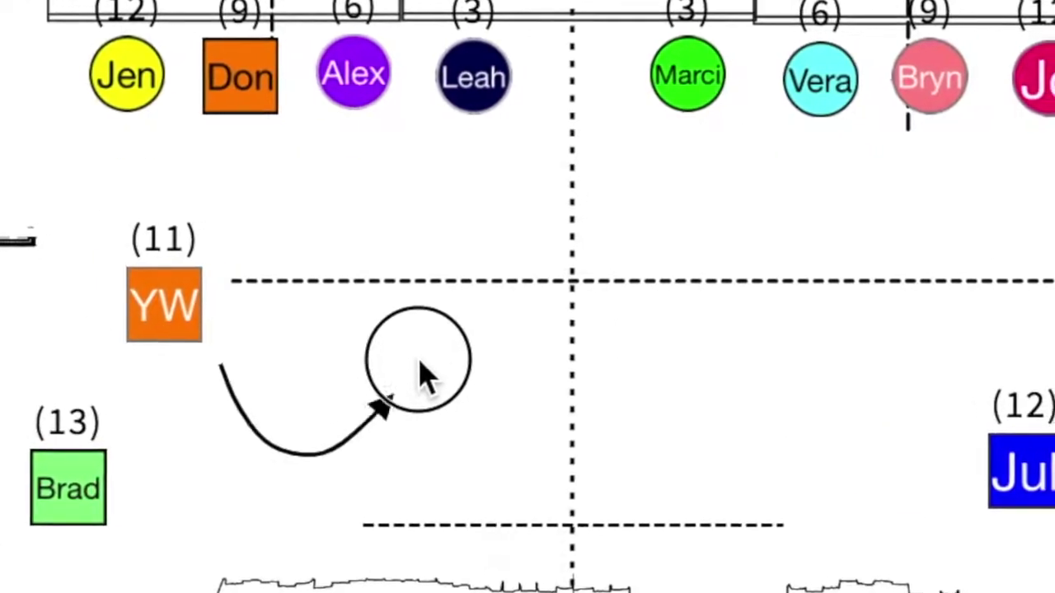
drag(402, 391, 957, 241)
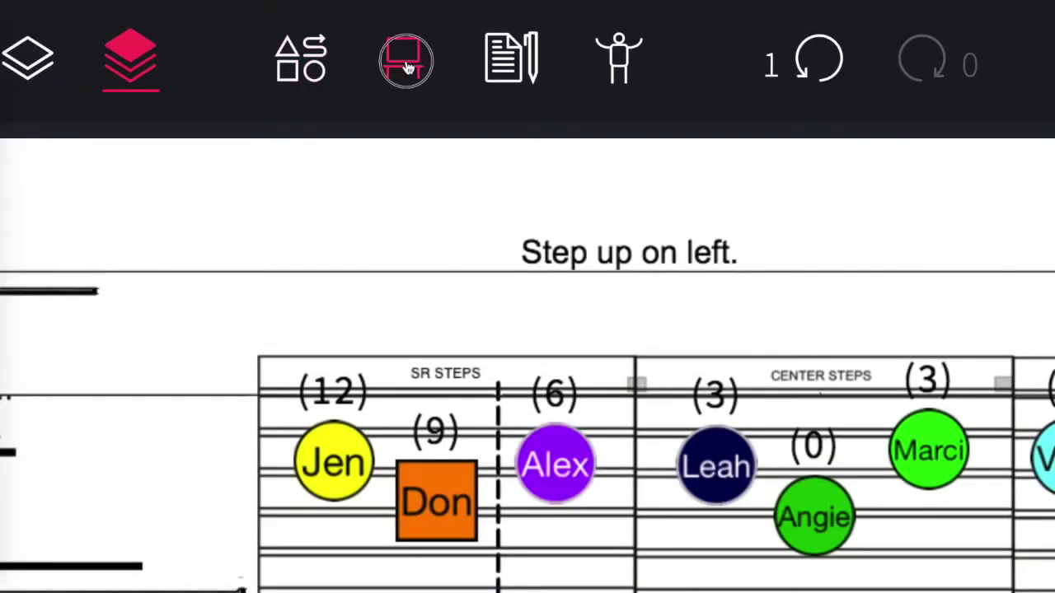
Add a 5 x 2.5 ft Table Dining Rounded set piece and position it stage left of the downstage steps
click(405, 68)
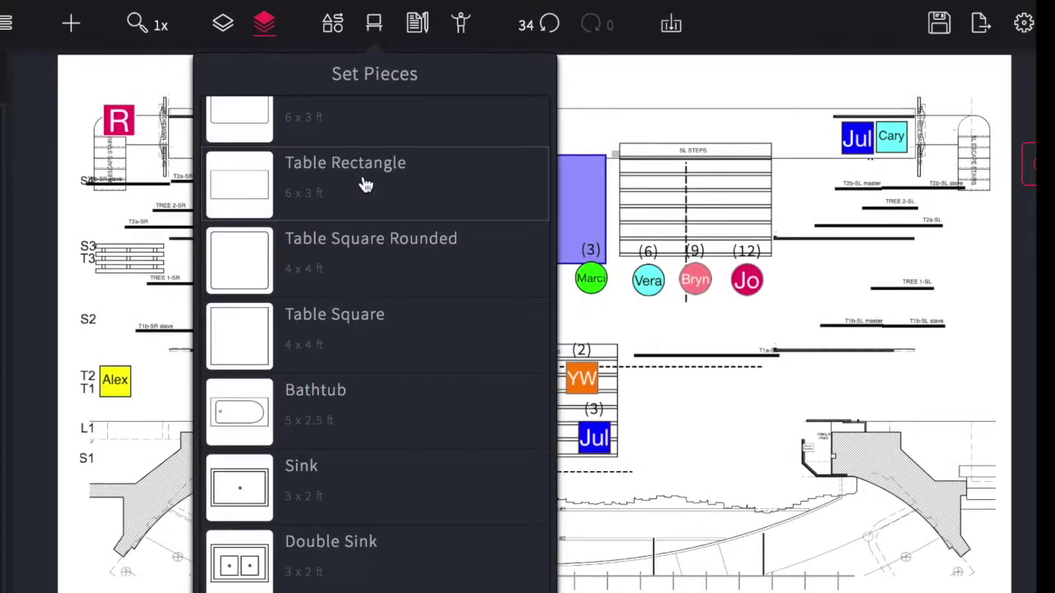
drag(365, 182, 328, 379)
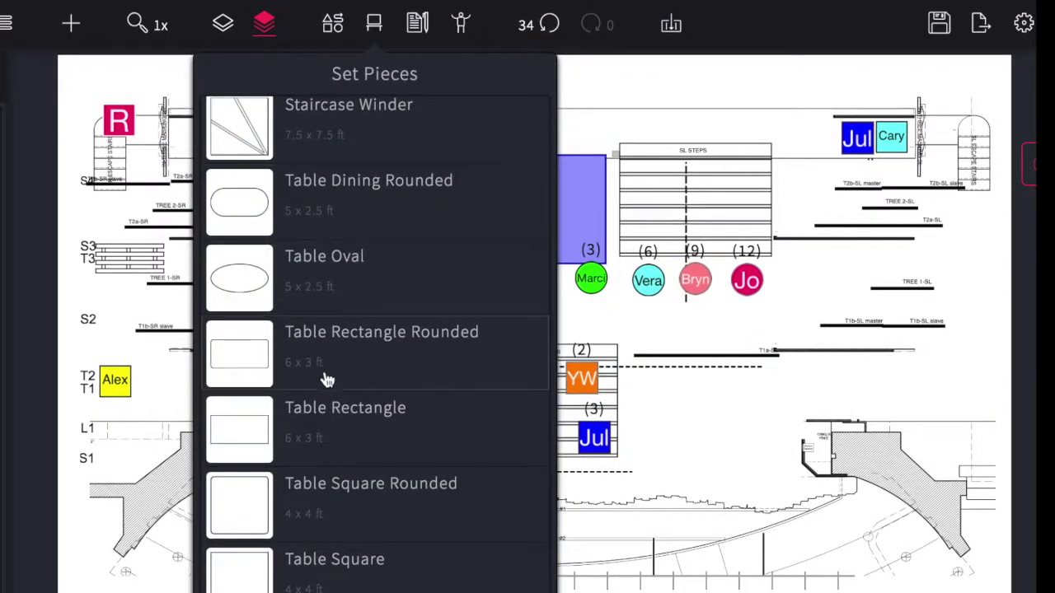
click(359, 211)
drag(550, 329, 756, 393)
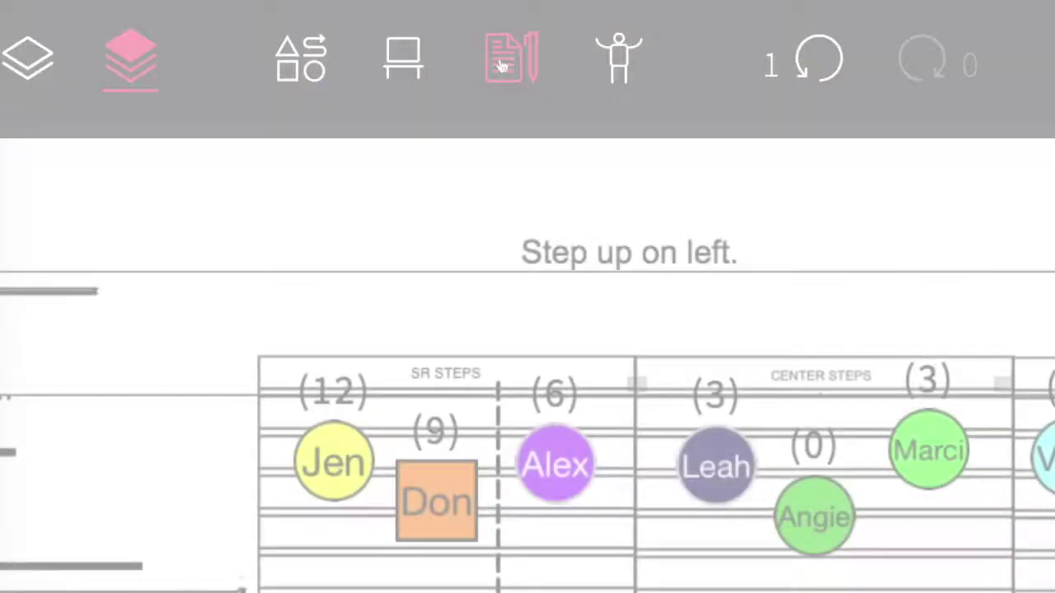
Add a text note reading "He picks up the basket and sets it on the side of the table (SL)." and place it below the oval table
click(417, 23)
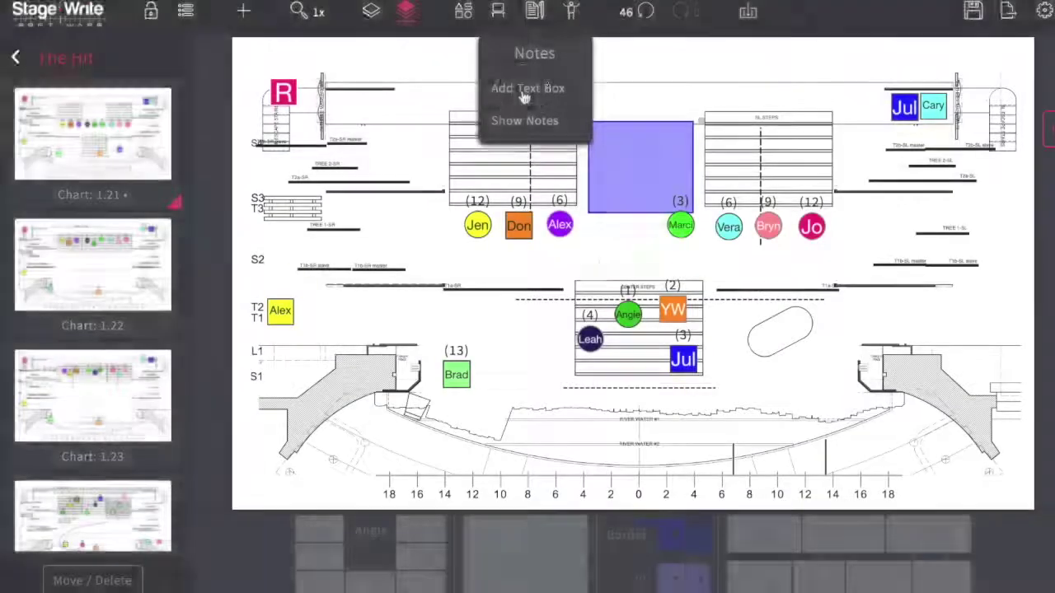
click(492, 289)
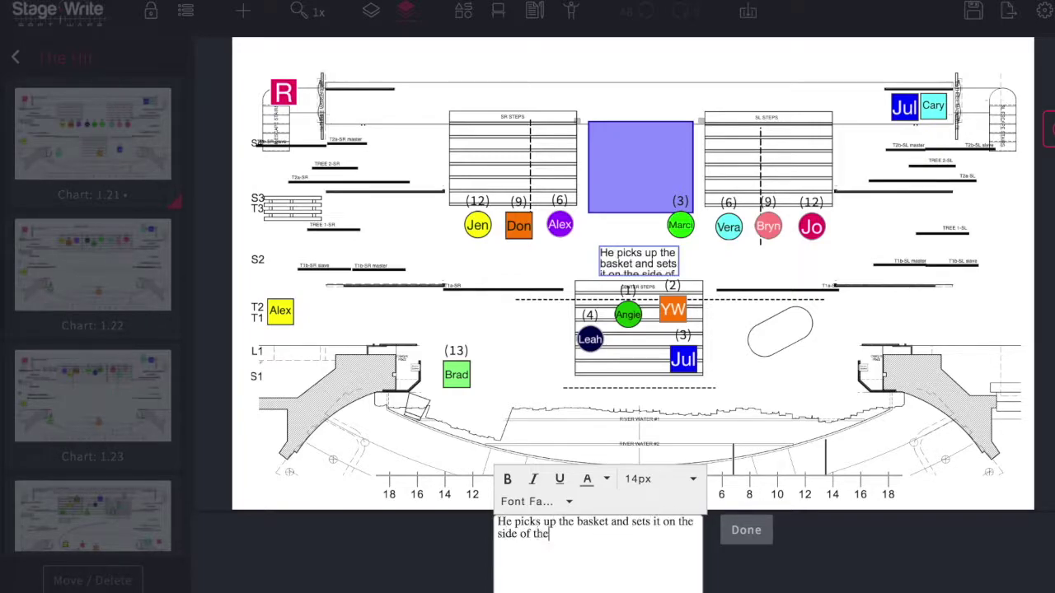
click(745, 530)
drag(679, 262, 882, 372)
Format the whole basket note as bold, red and in a larger font size, and resize its box to fit the full text
click(818, 581)
drag(604, 534, 508, 530)
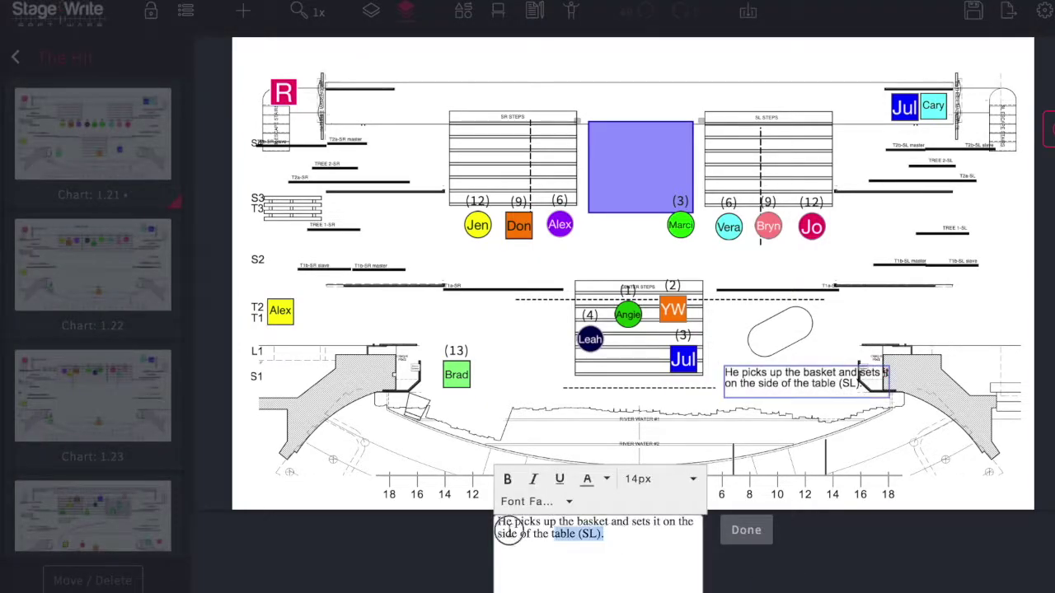
click(507, 479)
click(606, 479)
click(586, 544)
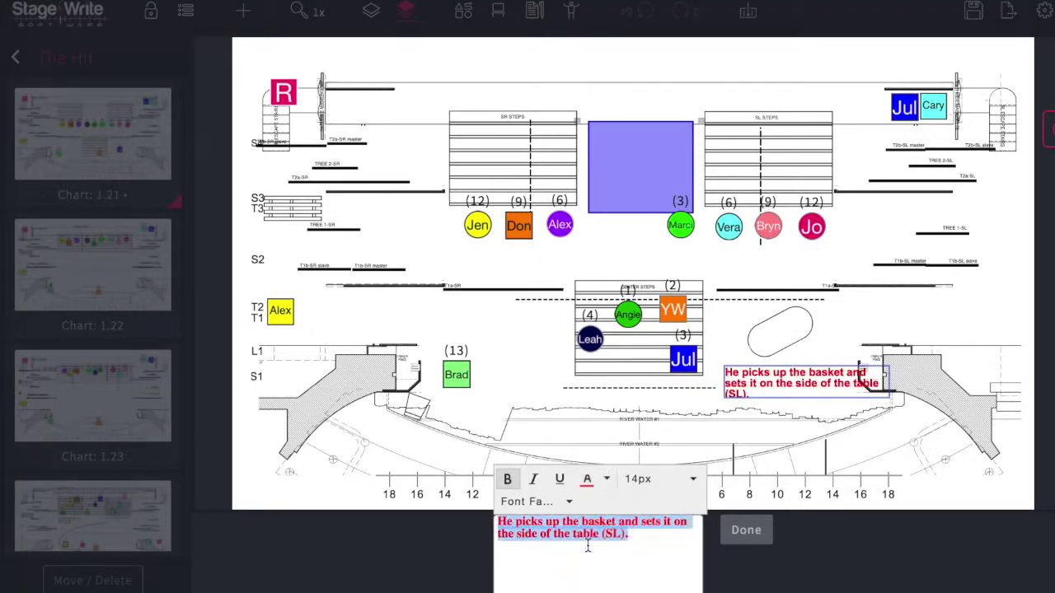
click(660, 479)
click(655, 384)
click(746, 531)
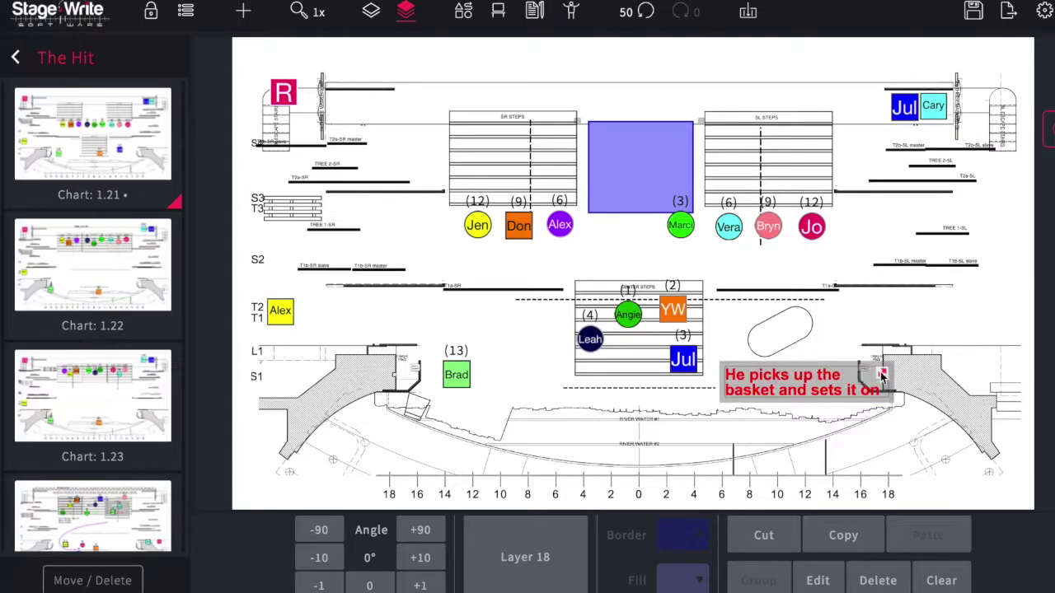
drag(876, 370, 818, 392)
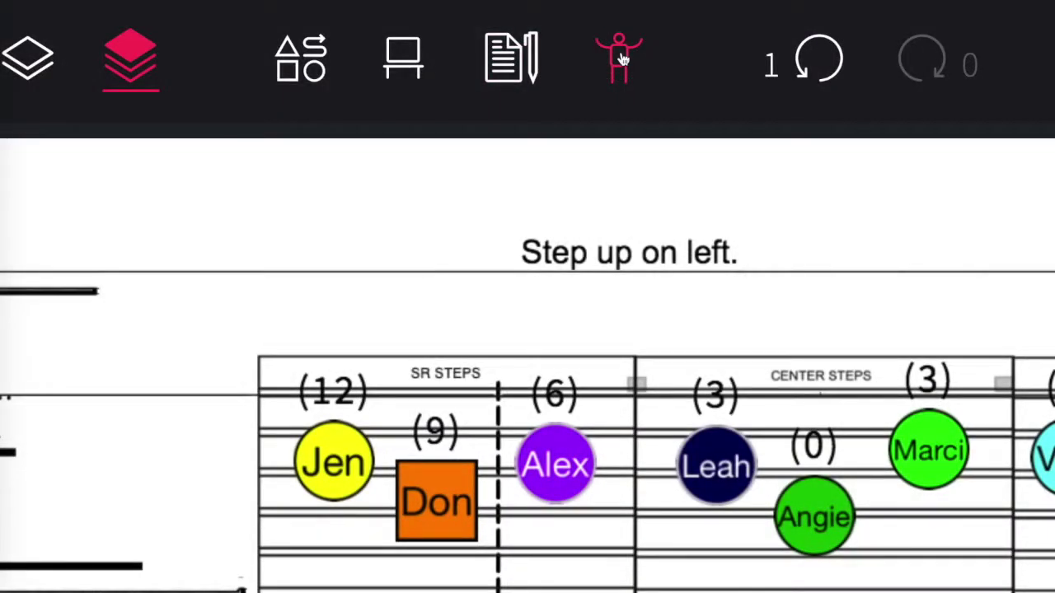
Place the cyan round performer from the Green Room downstage at the stage-right 7 mark, and dock the Green Room
click(624, 60)
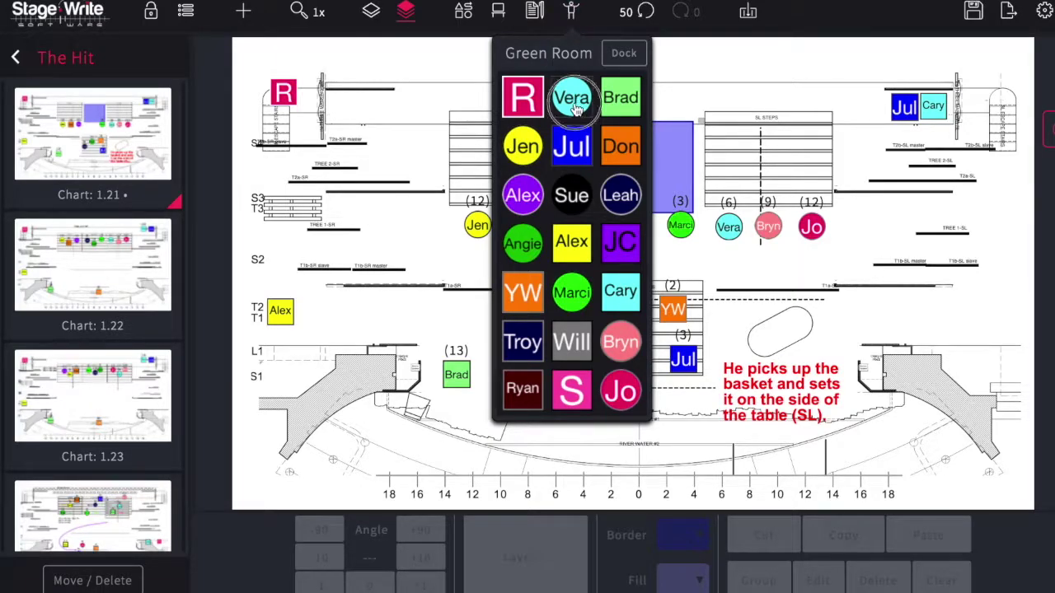
click(574, 102)
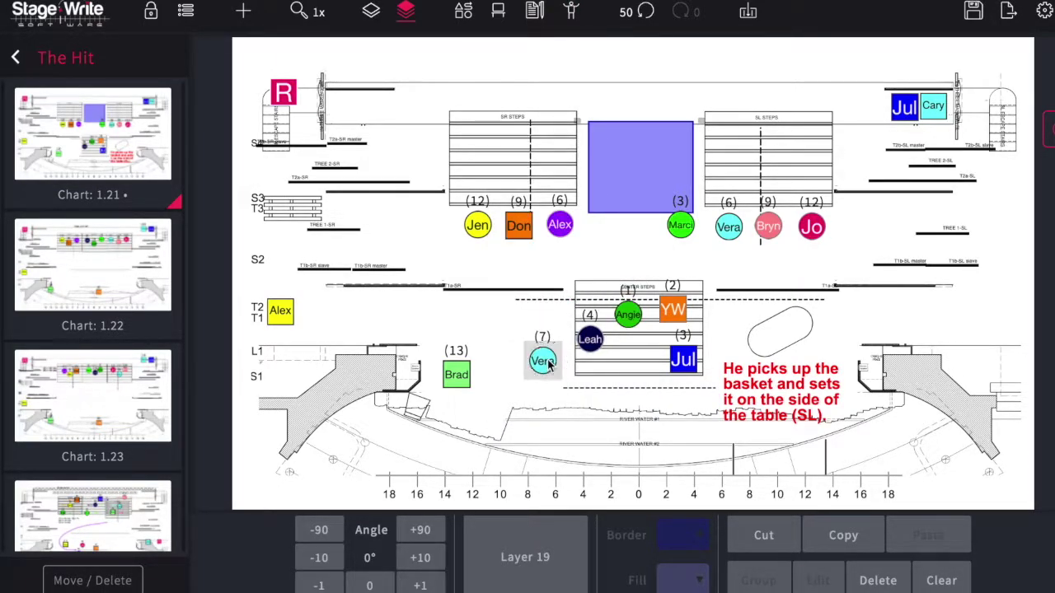
click(572, 11)
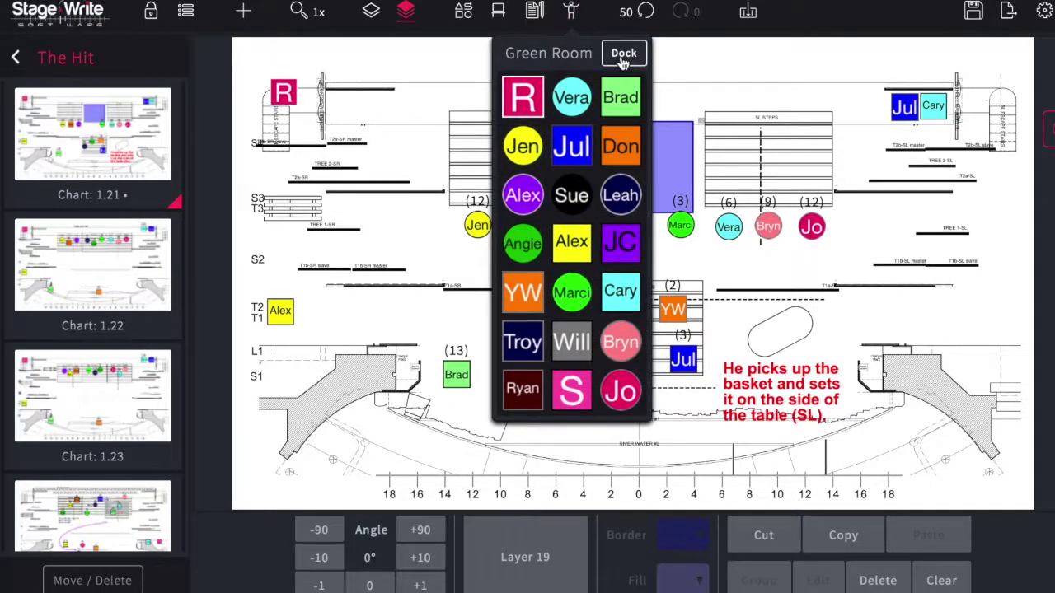
click(624, 54)
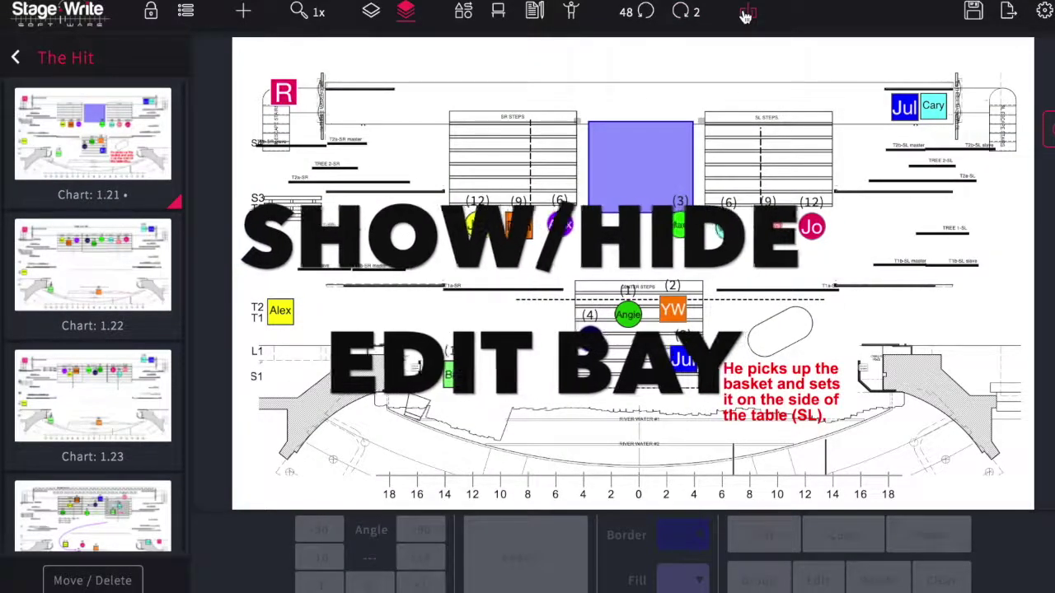
Expand the help controls beside the chart and open the help option next to the video tutorials
click(897, 66)
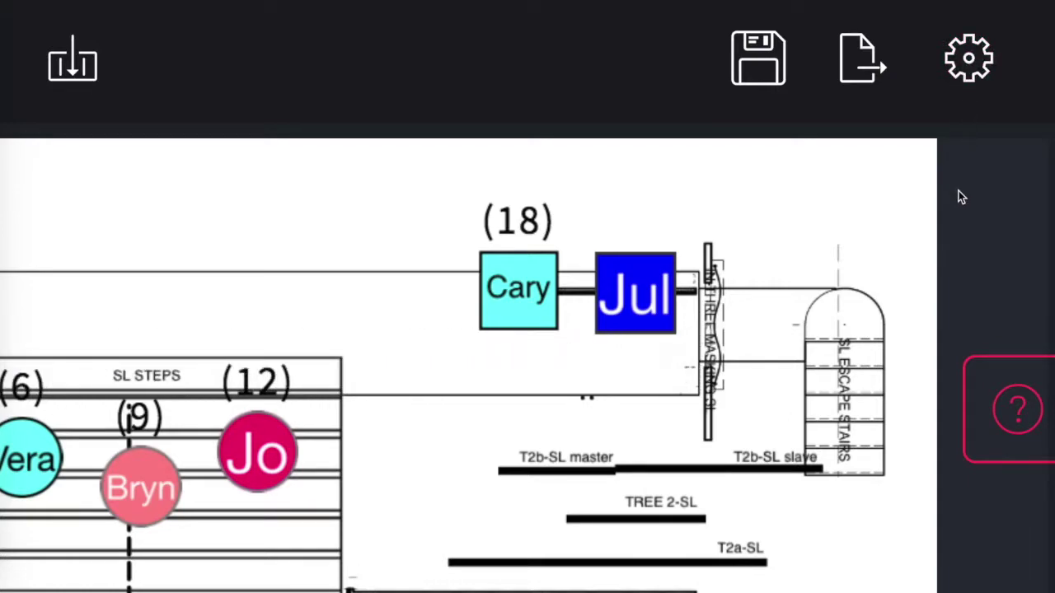
click(1013, 403)
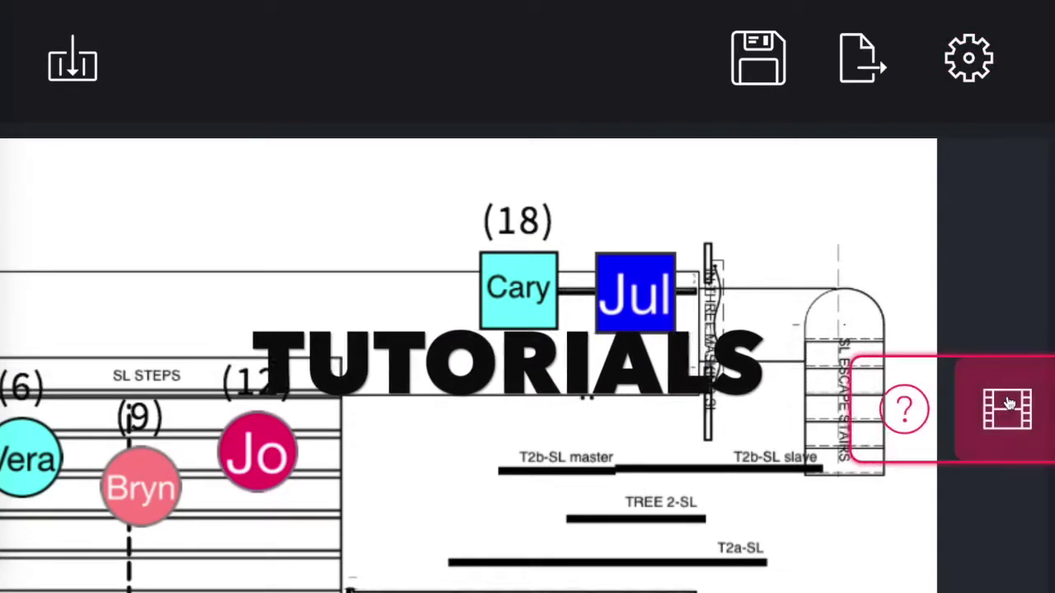
click(904, 410)
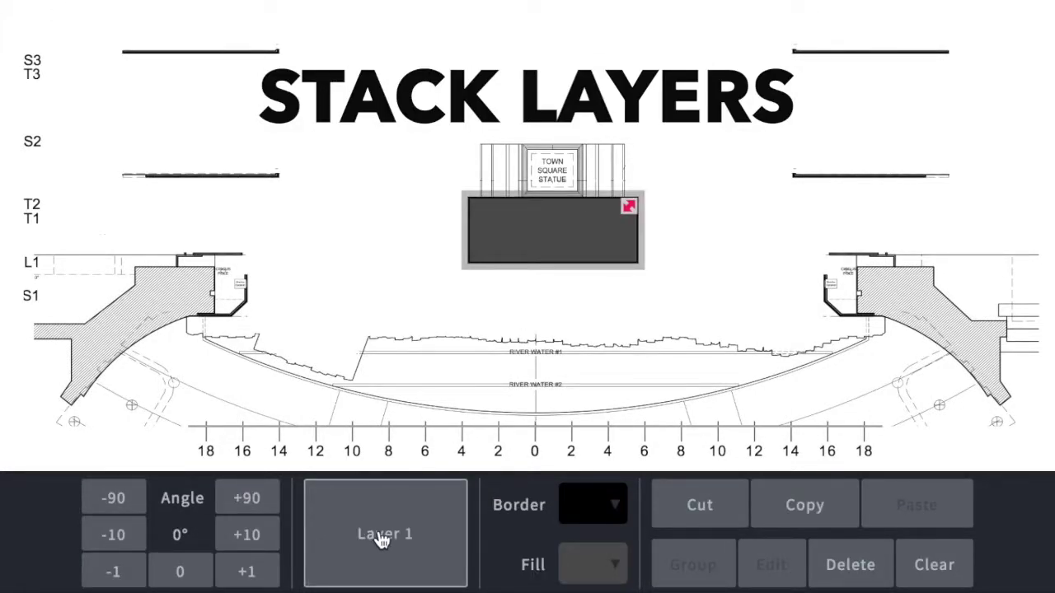
Send the dark gray rectangle to the bottom layer, behind the town square statue
click(382, 537)
click(390, 506)
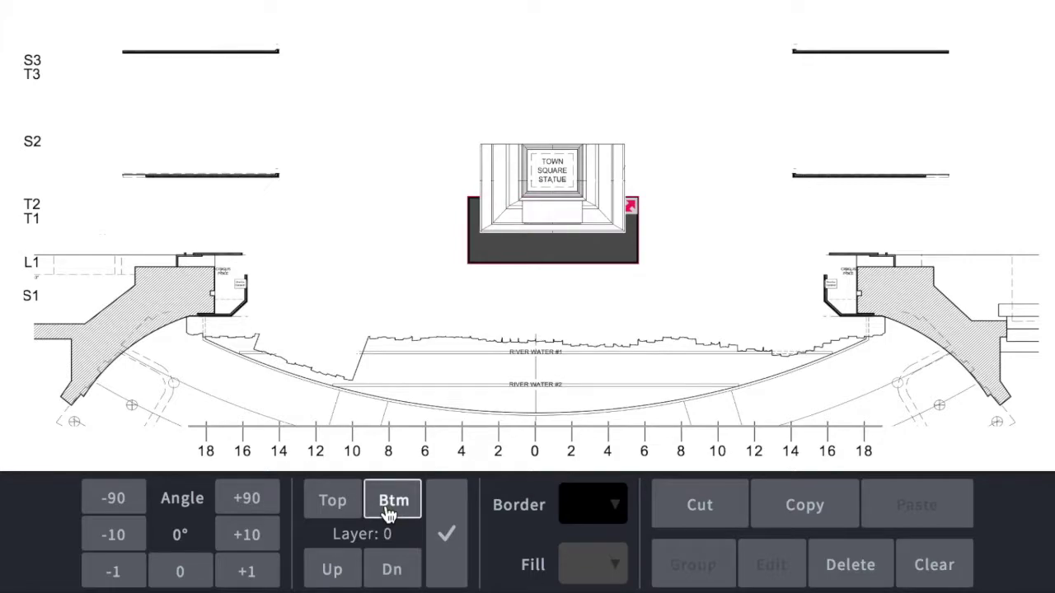
click(614, 366)
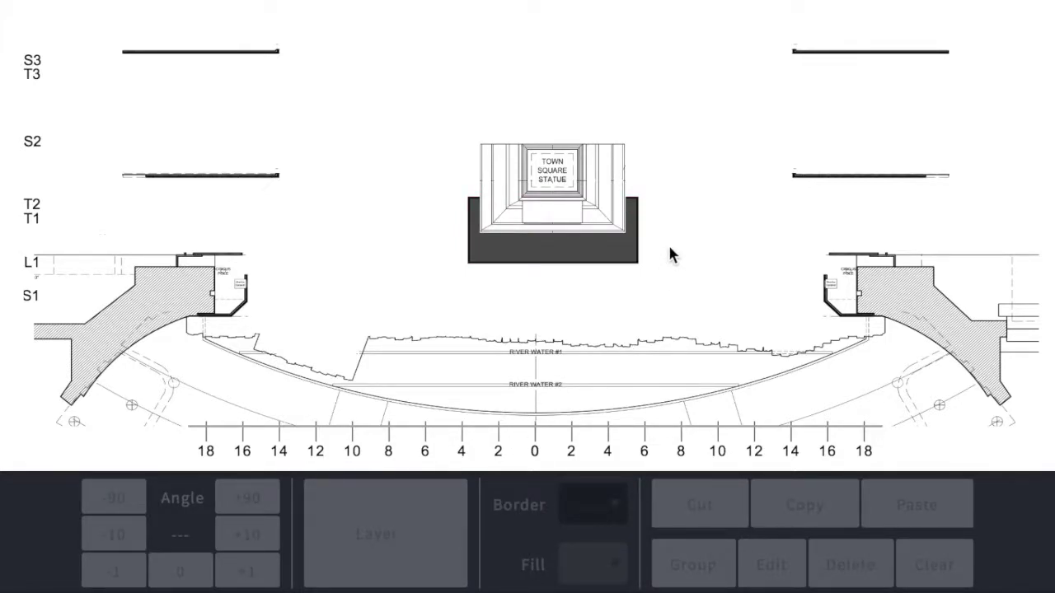
Send the town square statue to the bottom layer, behind the dark gray rectangle
click(569, 163)
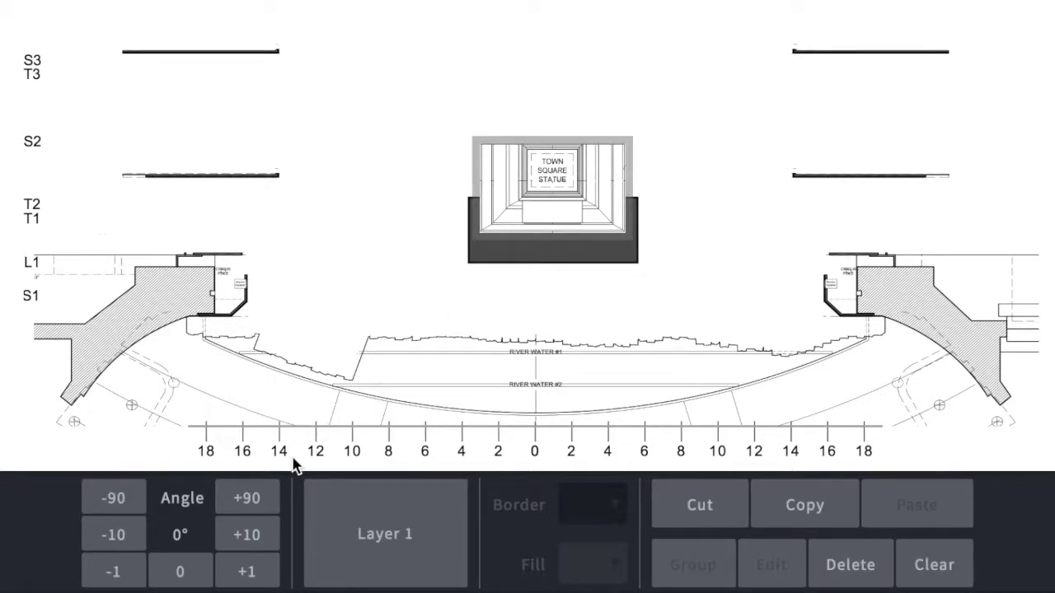
click(369, 552)
click(393, 500)
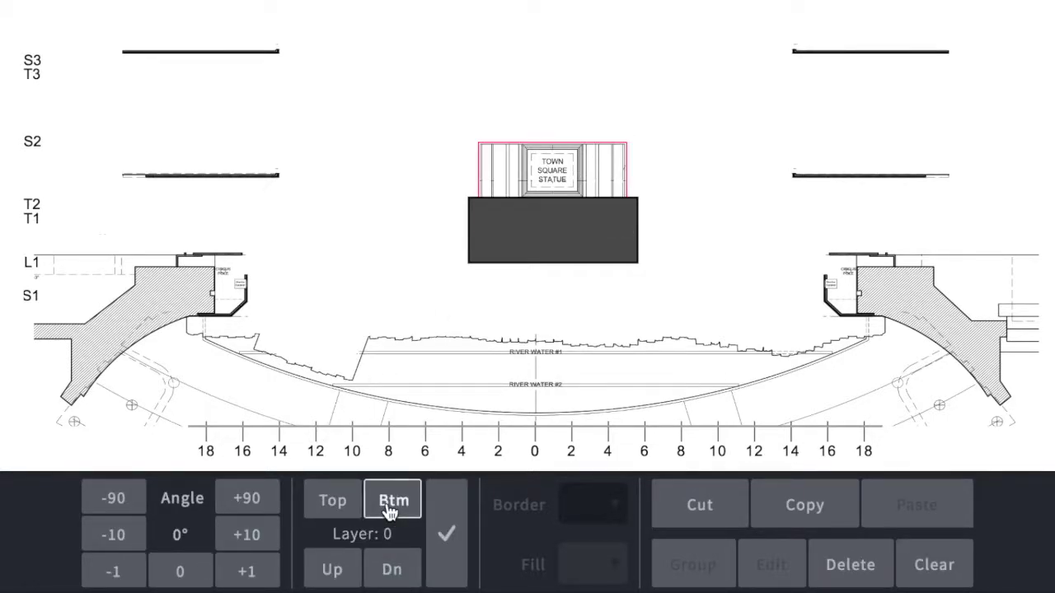